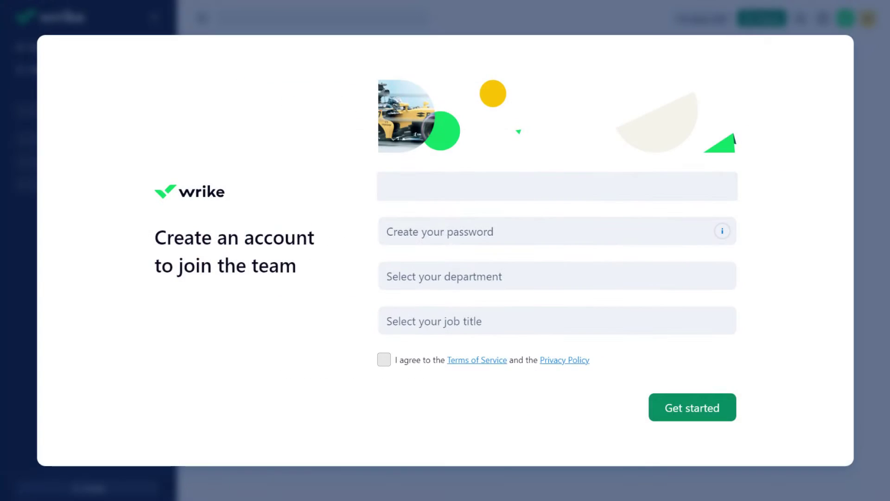
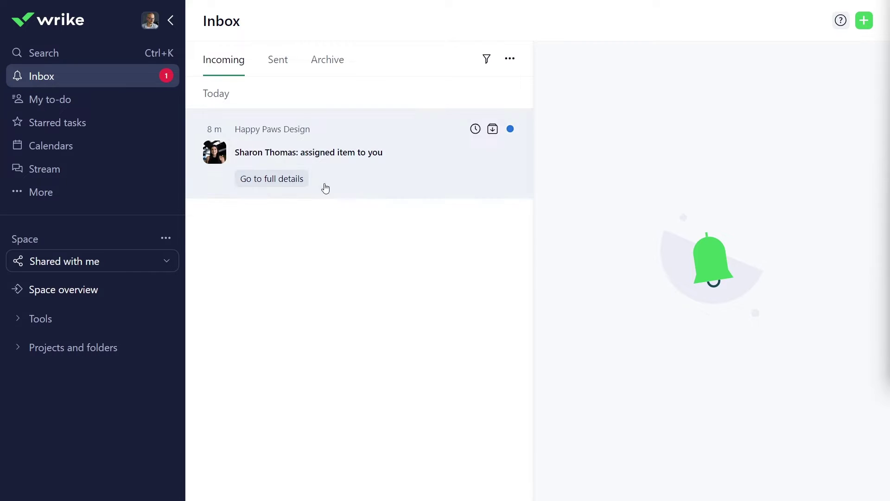
Step: Pin the Happy Paws Design project from its full details and hide Calendars from the navigation
left_click(274, 179)
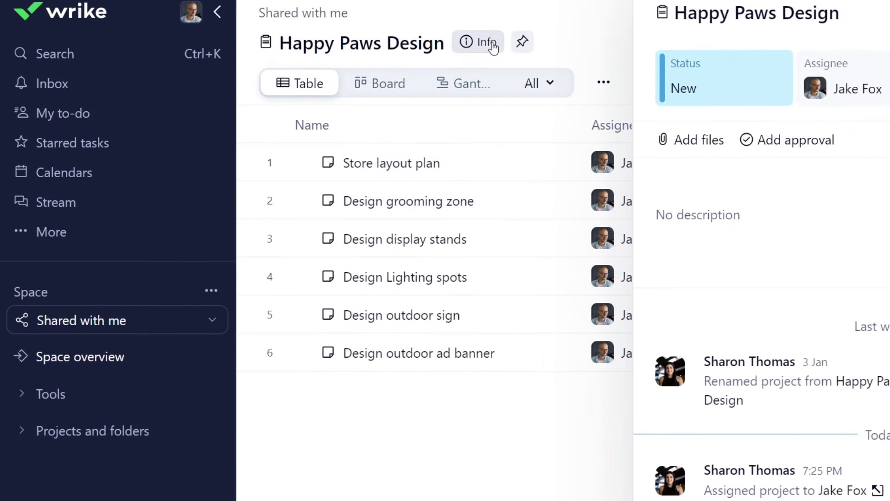
left_click(527, 42)
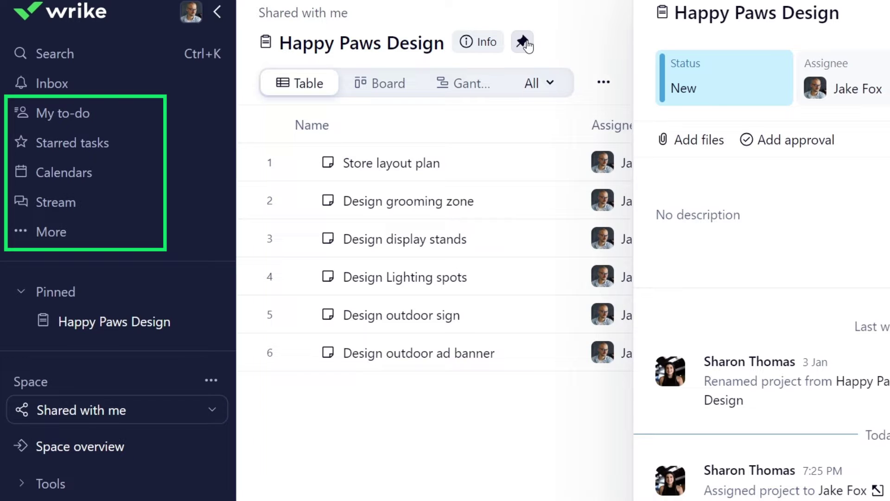
left_click(210, 176)
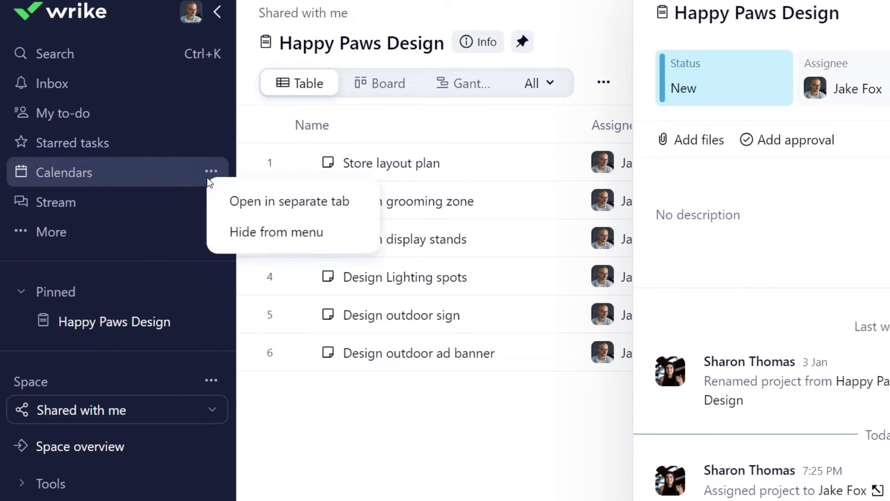
left_click(236, 238)
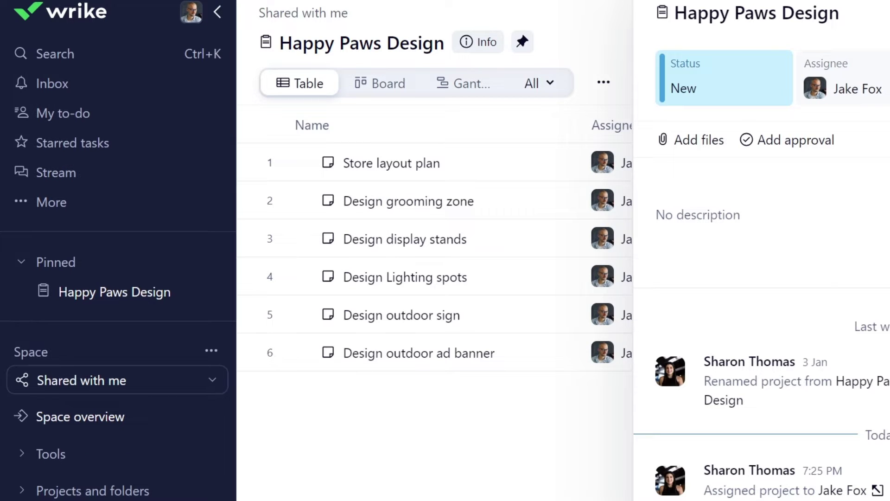
left_click(78, 52)
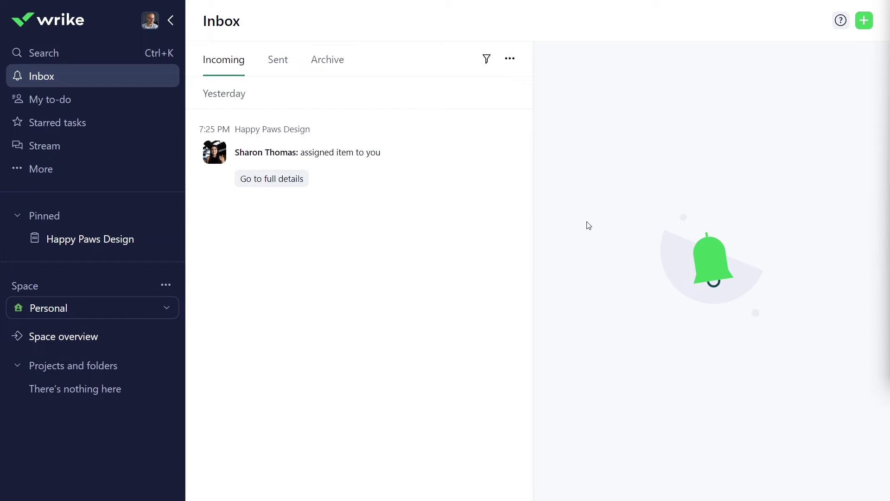
Step: Switch the space selector to Shared with me and open the Happy Paws Design project
left_click(151, 310)
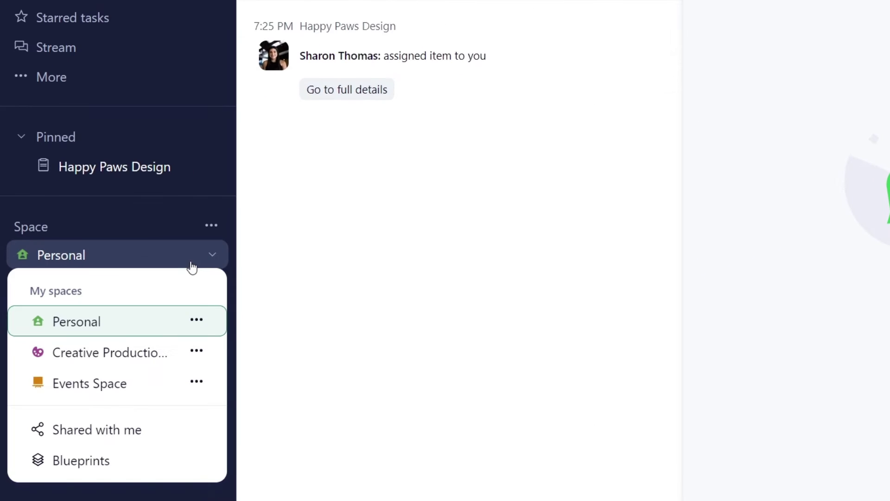
left_click(135, 430)
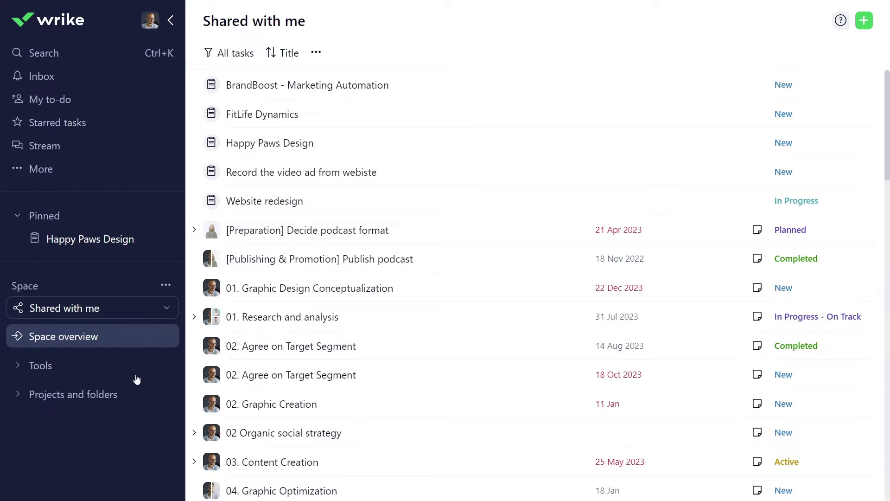
left_click(324, 144)
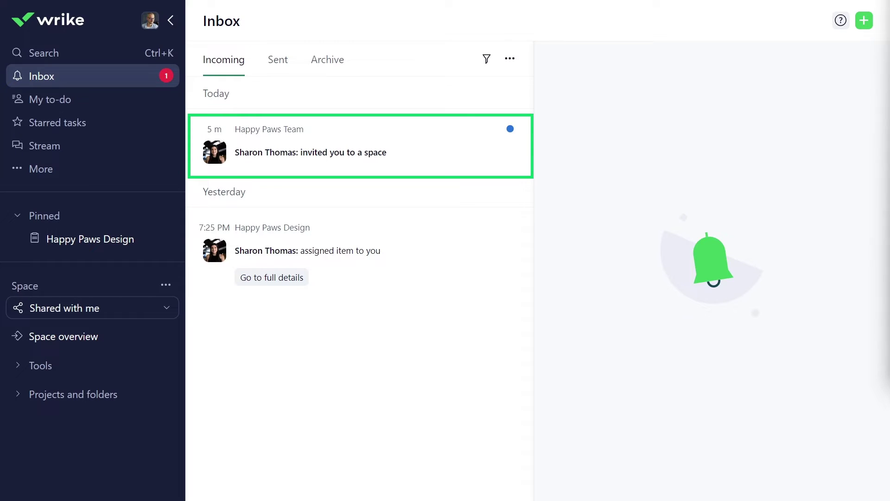
Step: Open the Happy Paws Team space from its invite and expand Happy Paws Store Opening in table and sidebar
left_click(400, 150)
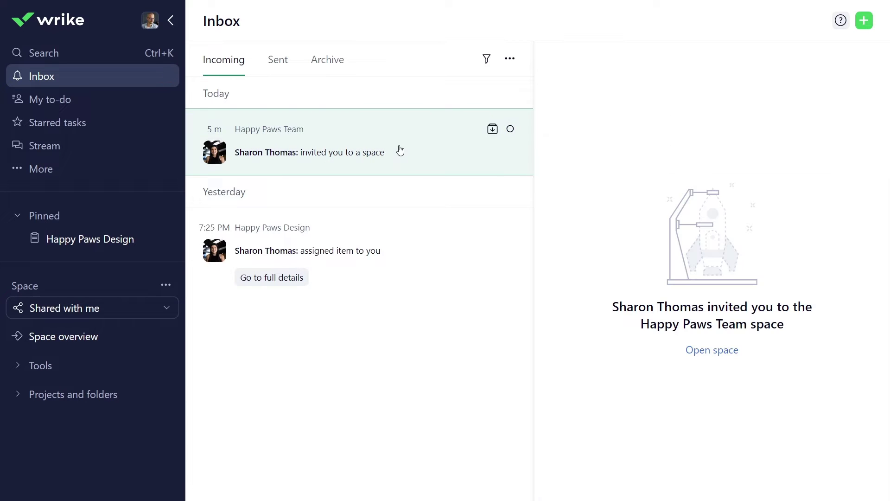
left_click(723, 357)
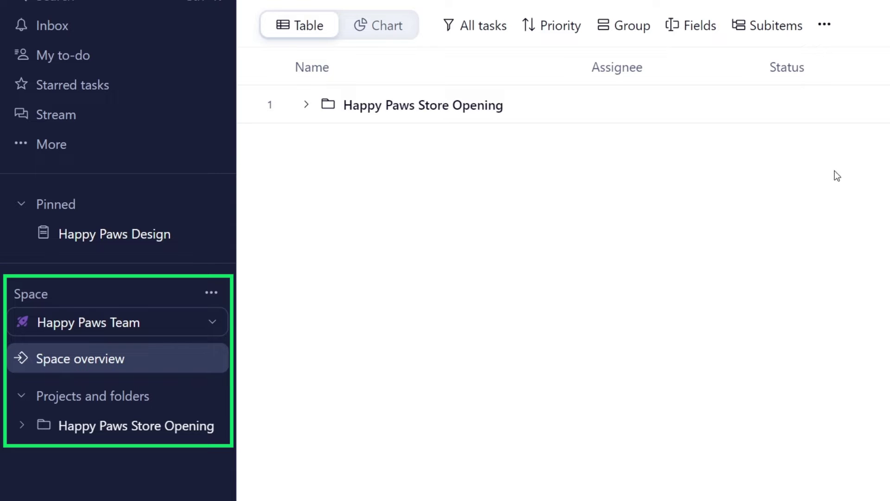
left_click(307, 105)
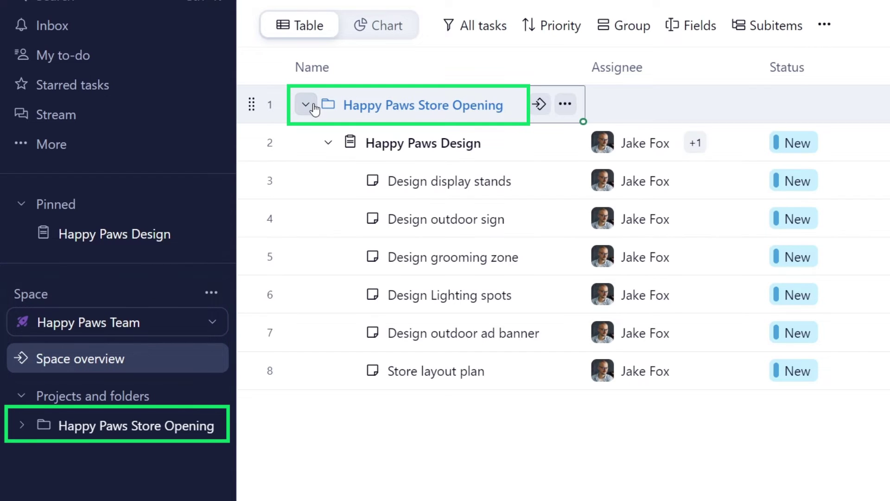
left_click(22, 425)
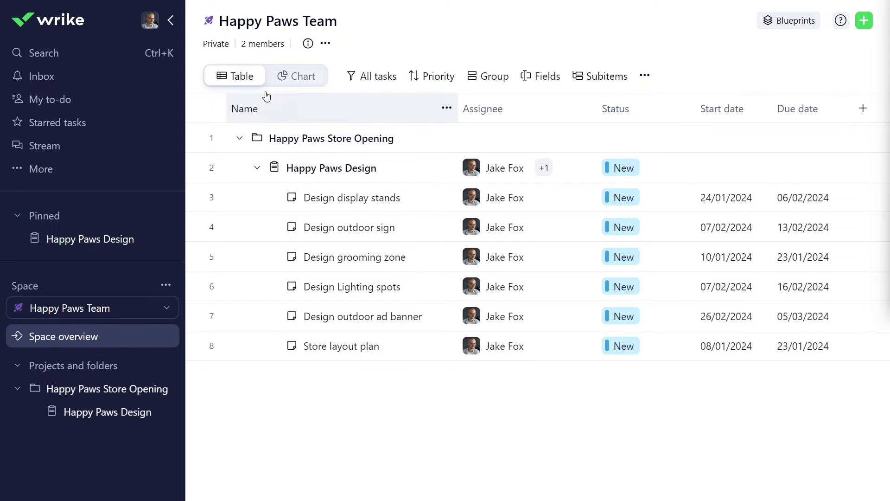
Step: Open Design display stands full screen and change its status from New to In Progress
left_click(170, 21)
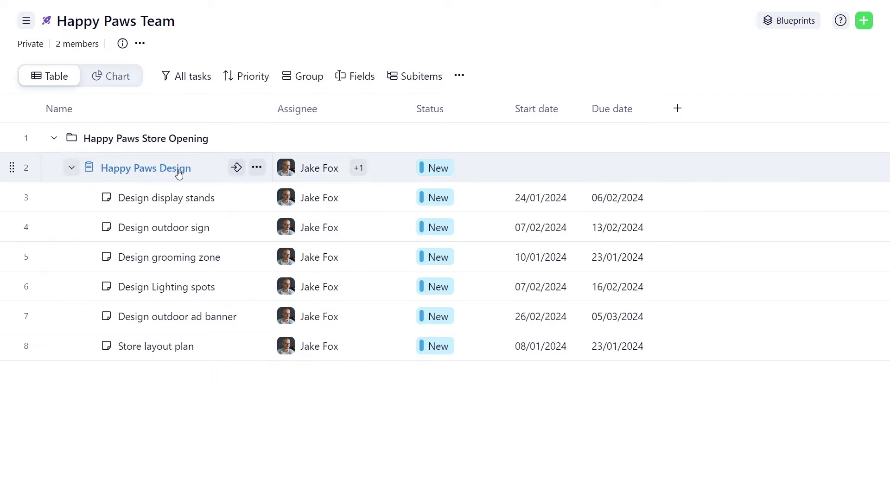
left_click(178, 198)
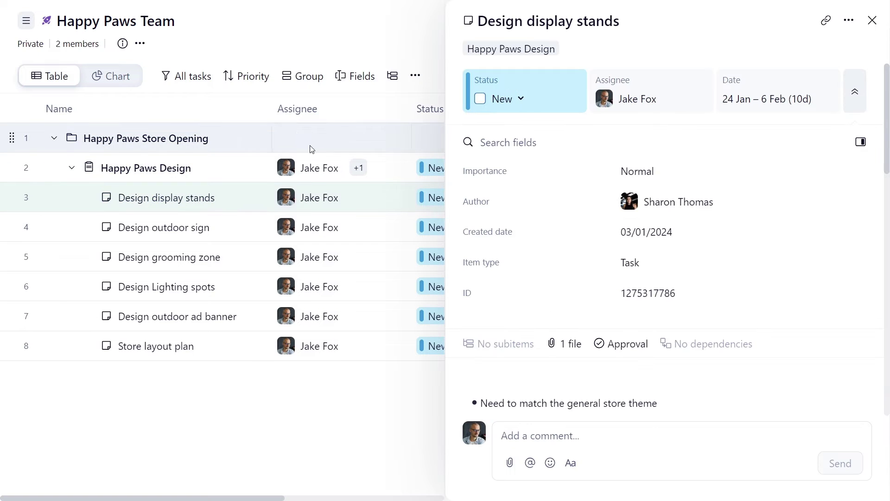
left_click(848, 20)
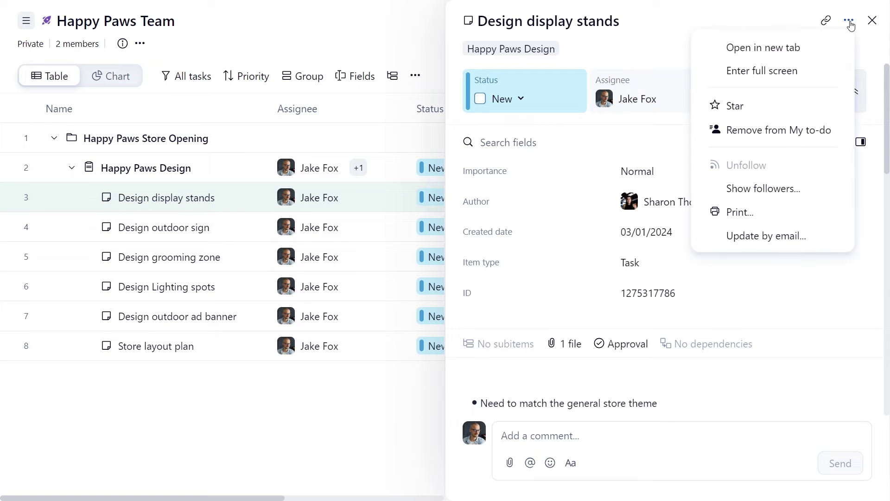
left_click(805, 76)
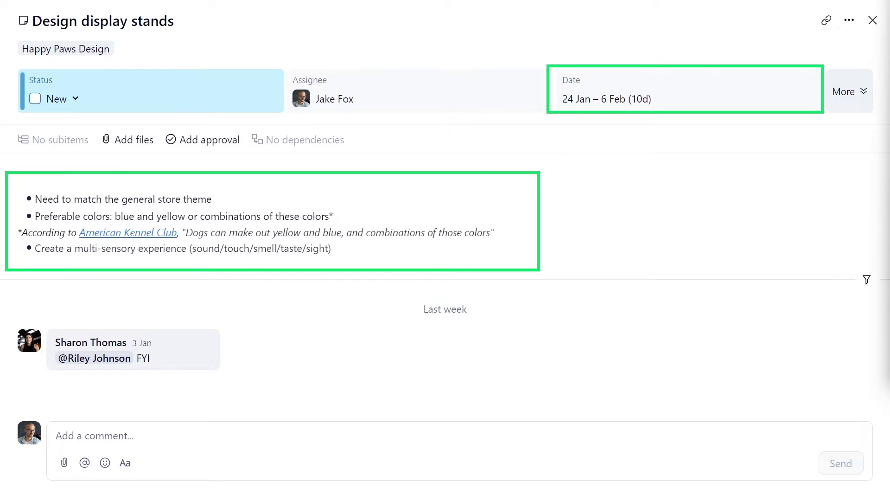
left_click(76, 99)
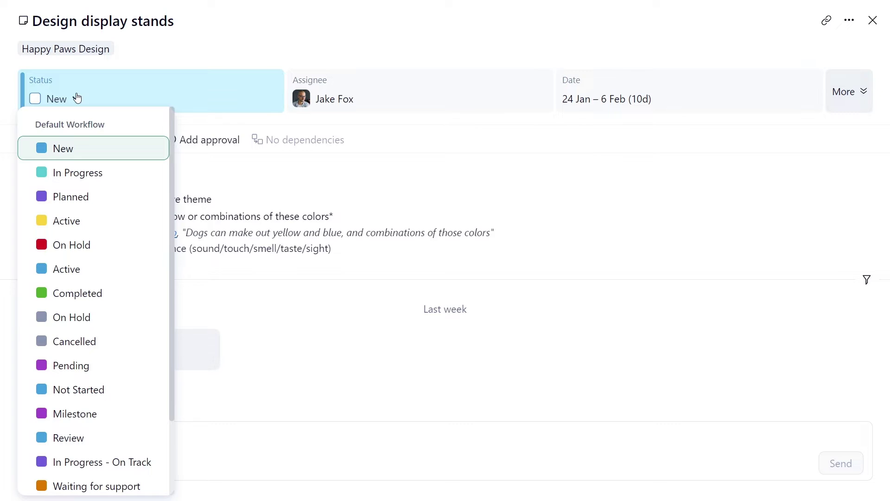
left_click(76, 174)
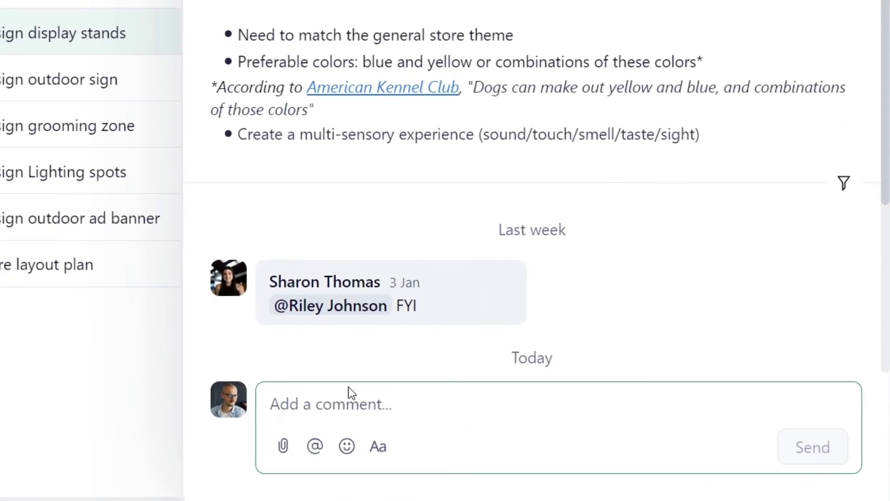
Step: Post a comment mentioning a teammate, asking for feedback, with Pet store display_V1.png attached
left_click(349, 391)
type("Hi @R")
key("Return")
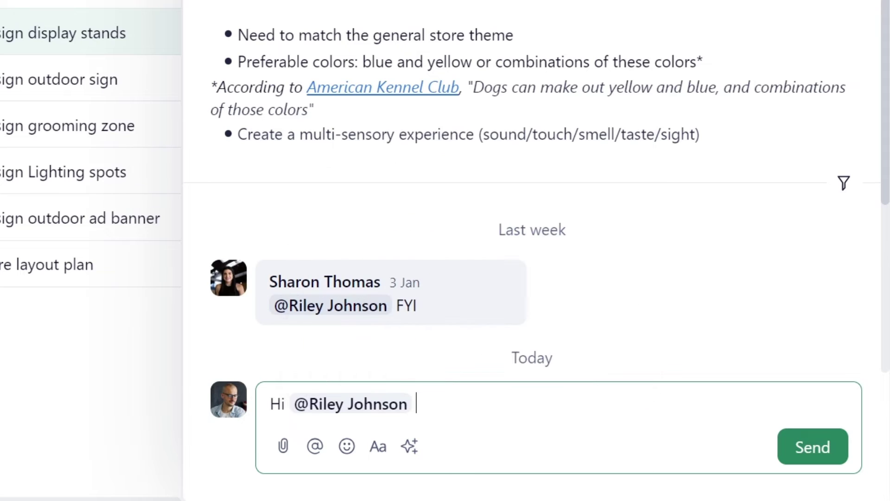
type("! Here is a mockup image of ")
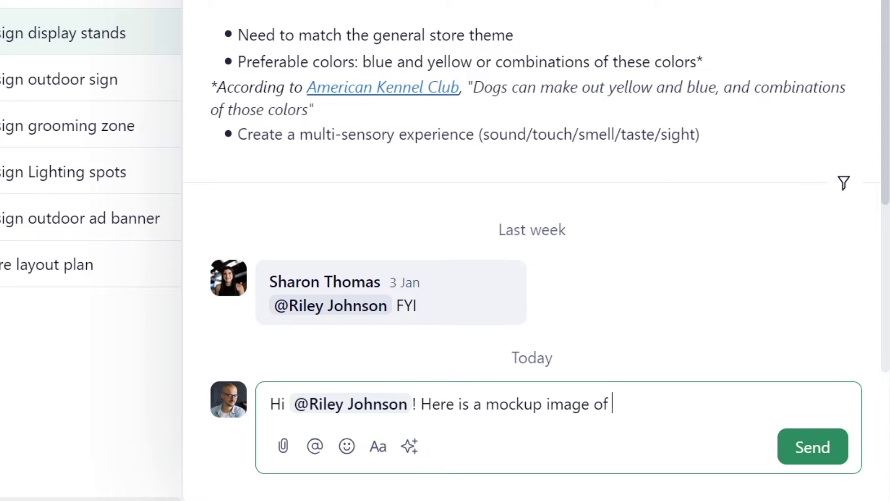
type("the stand. Could you share your feedback?")
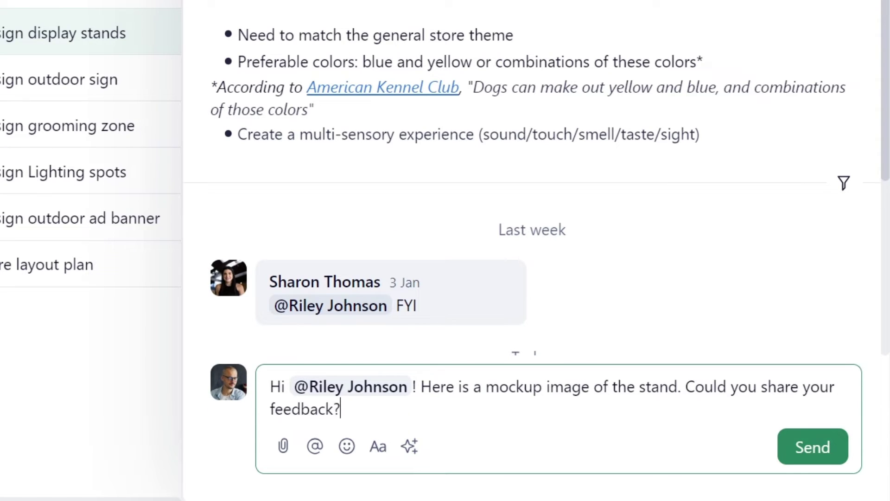
left_click(282, 445)
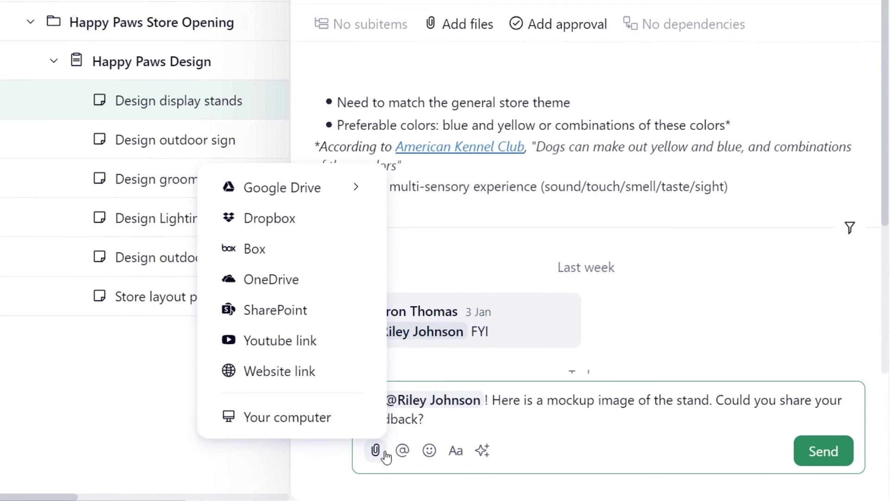
left_click(295, 420)
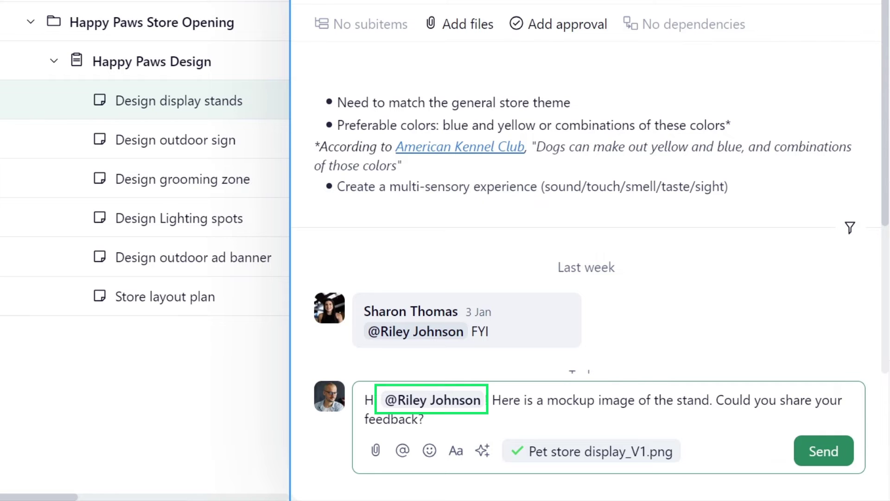
key("Return")
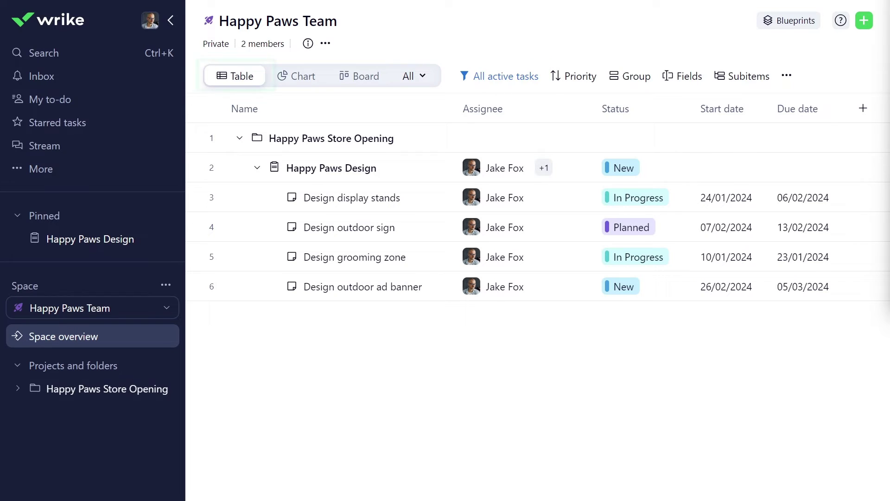
Step: Switch the task filter preset to All tasks, including inactive ones
left_click(515, 78)
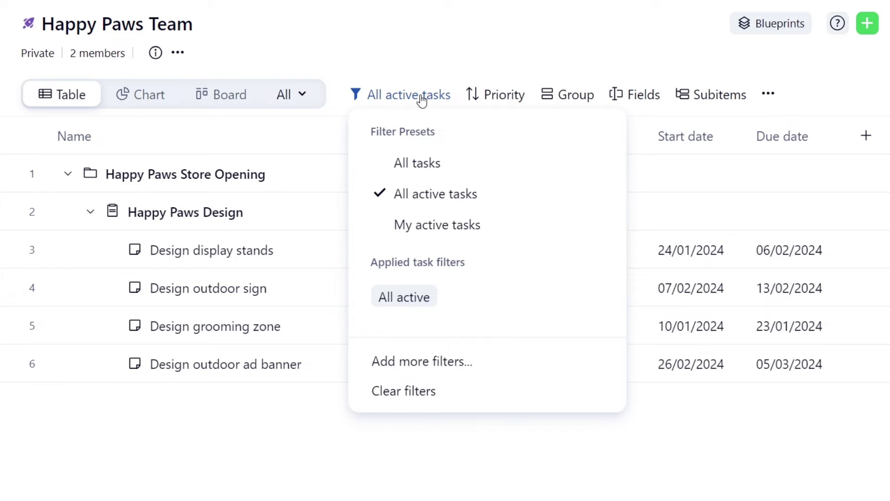
left_click(409, 162)
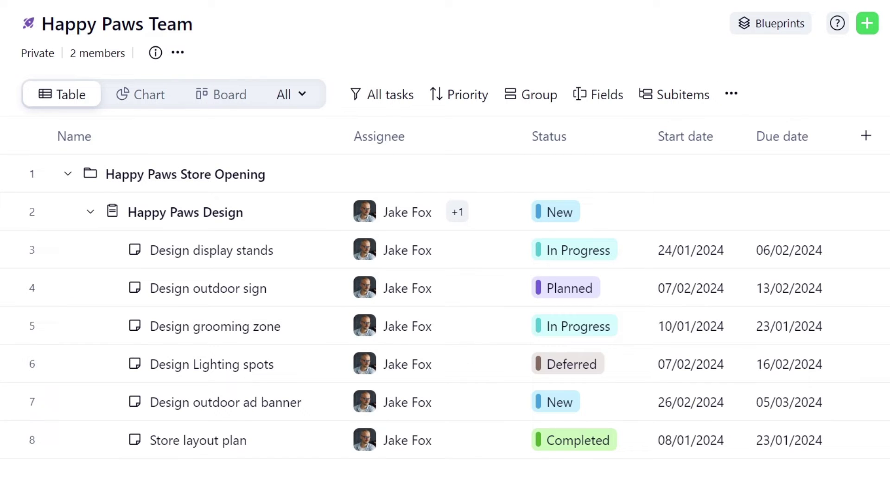
left_click(384, 94)
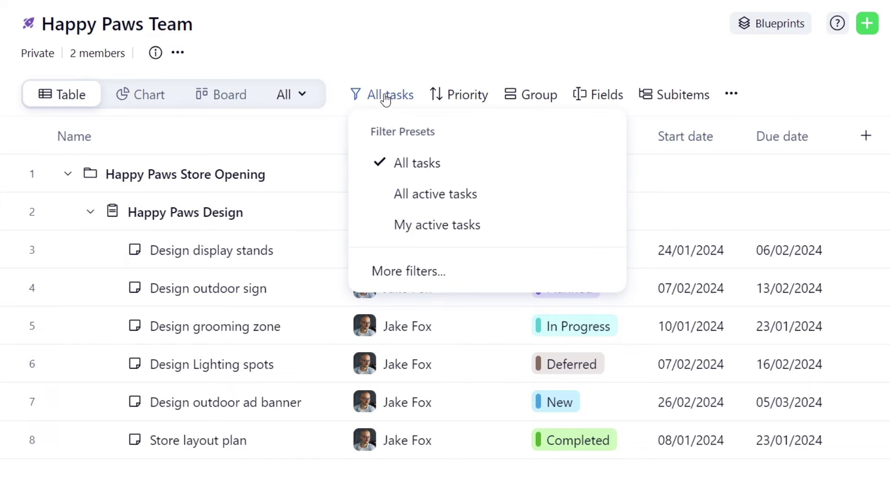
Step: Filter the table to High importance tasks, then clear the Importance filter
left_click(391, 267)
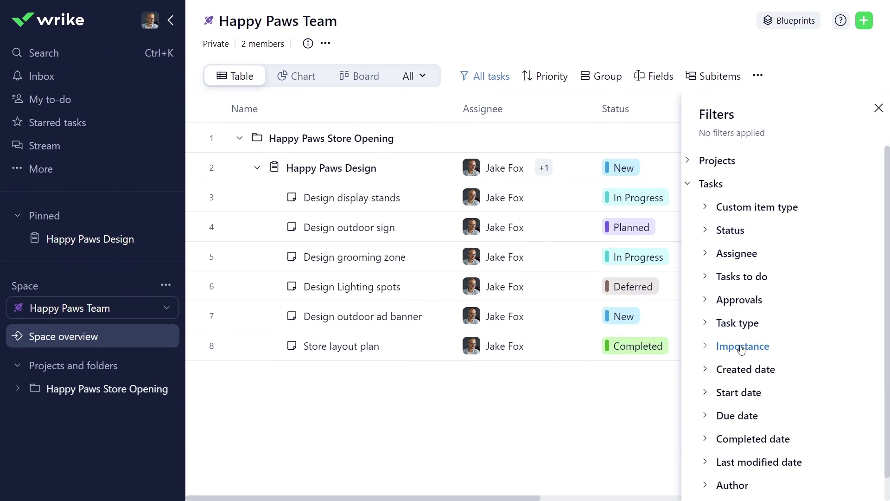
left_click(742, 347)
left_click(722, 369)
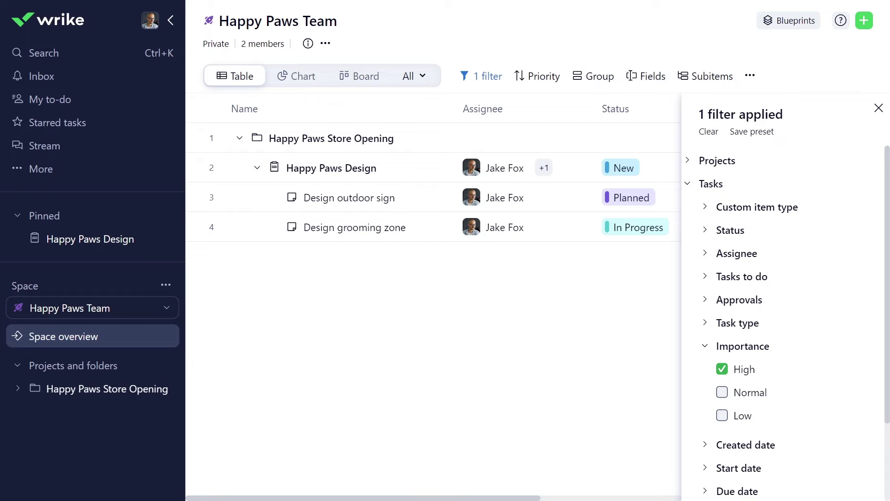
left_click(878, 109)
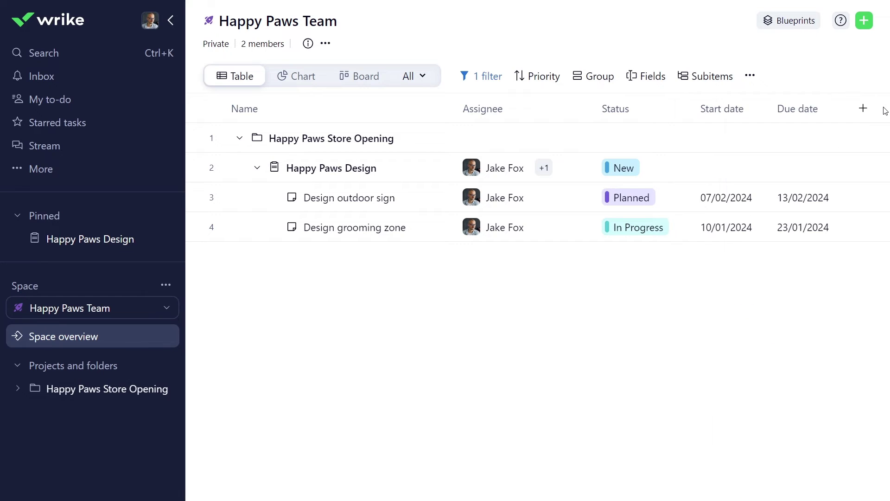
left_click(489, 78)
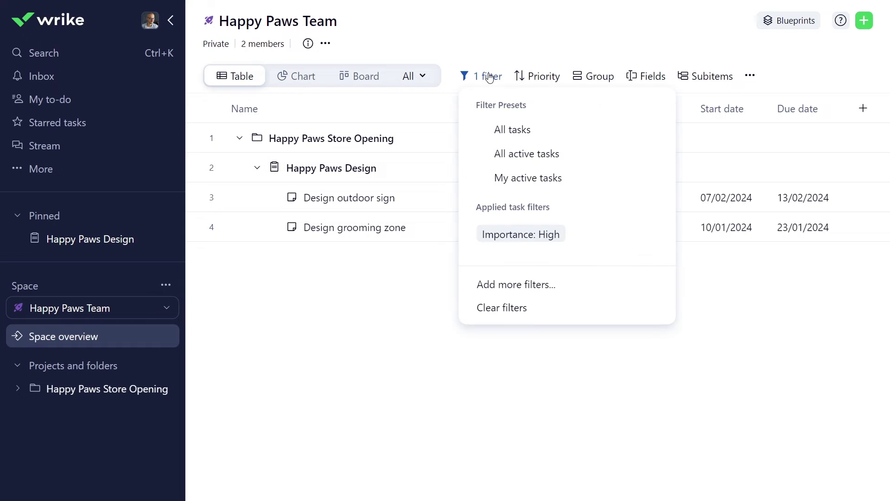
left_click(486, 307)
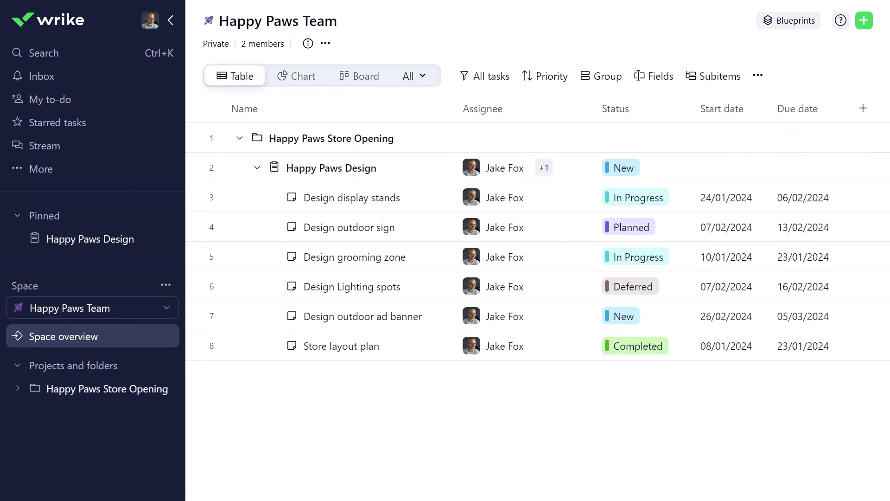
Step: Sort the task table by Status and group it by due date in weeks
left_click(549, 79)
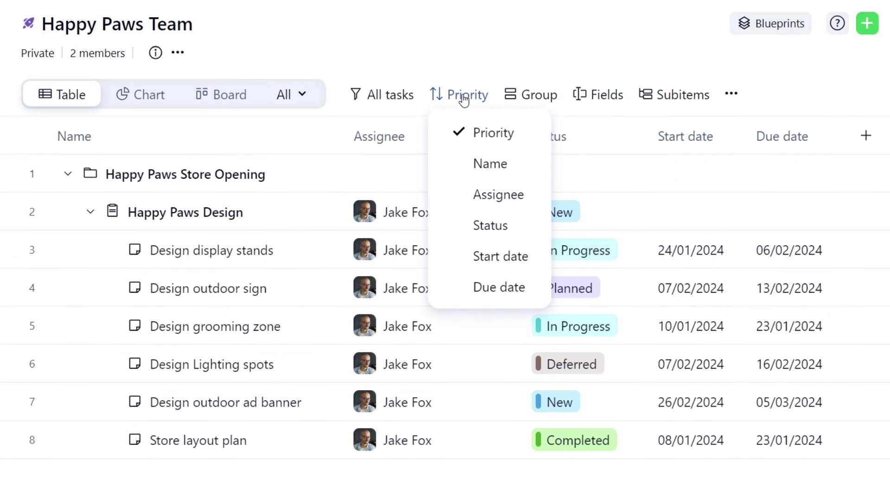
left_click(482, 227)
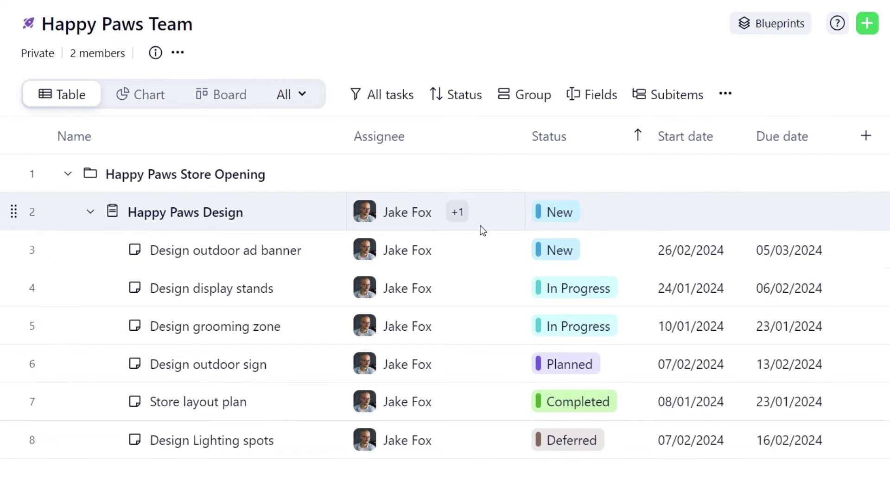
left_click(532, 98)
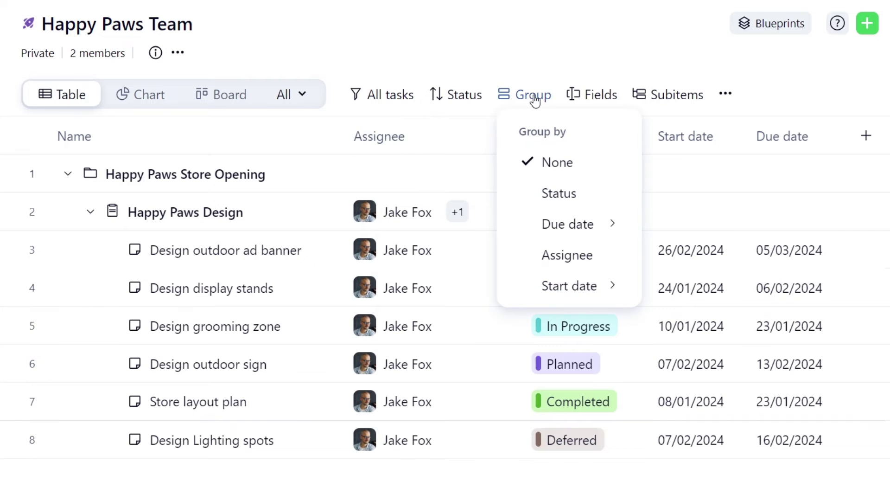
mouse_move(550, 229)
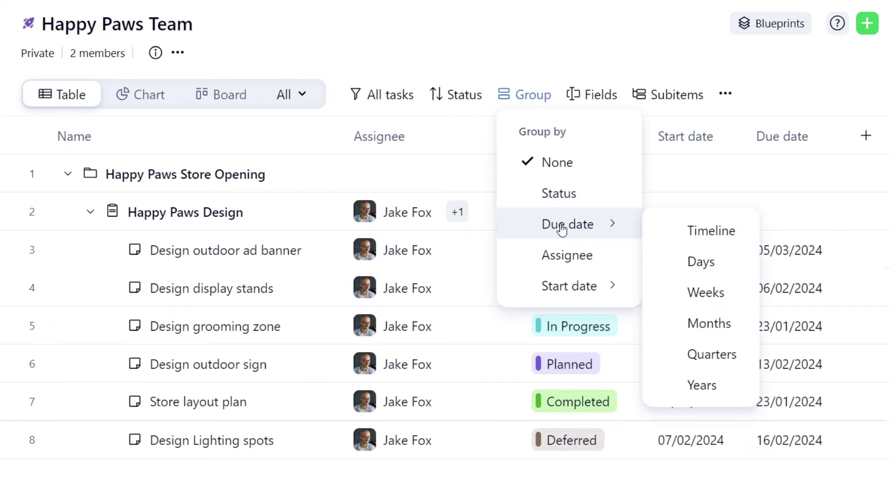
left_click(707, 293)
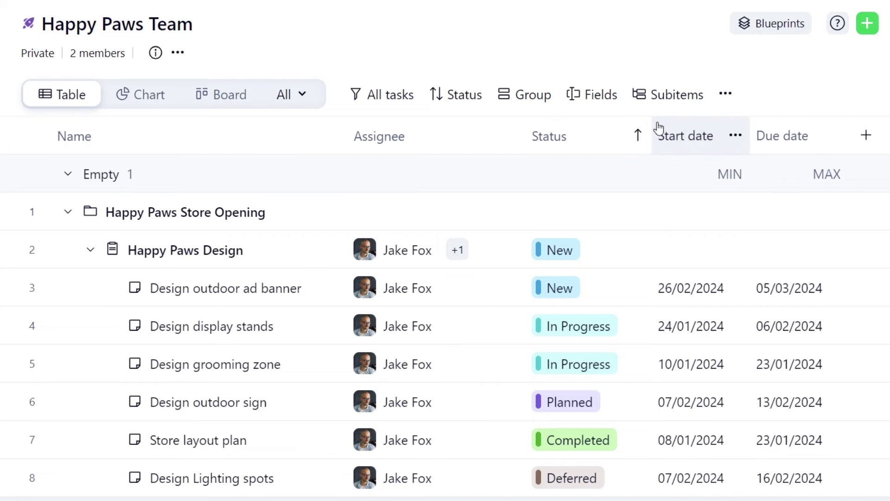
Step: Hide the Assignee column and add an Importance column to the table
left_click(583, 106)
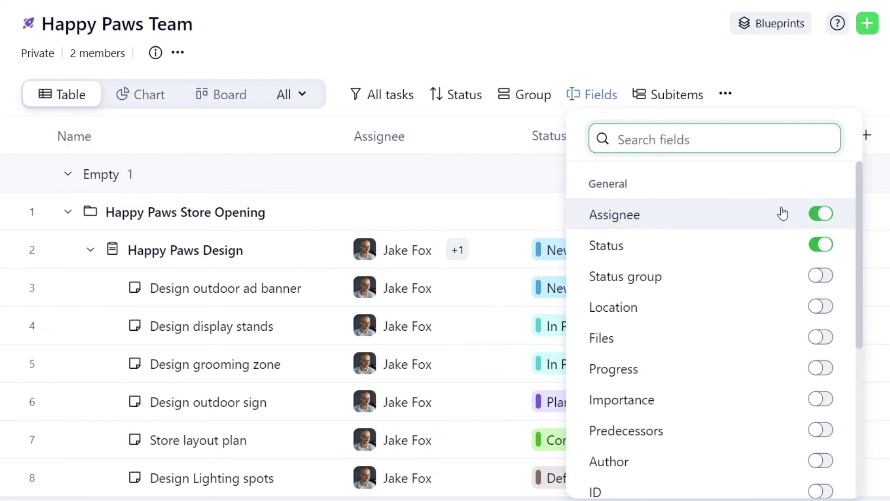
left_click(820, 215)
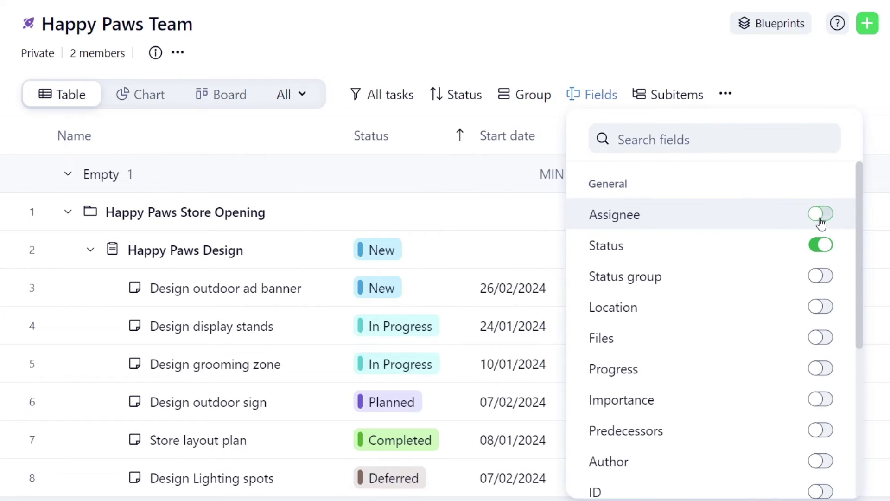
left_click(821, 398)
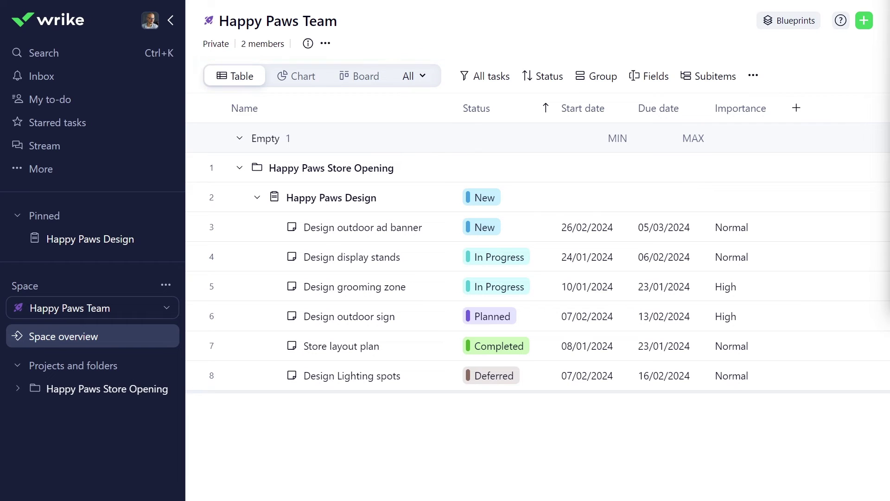
Step: Move Design grooming zone to In Progress on the board, then review the Gantt timeline
left_click(360, 76)
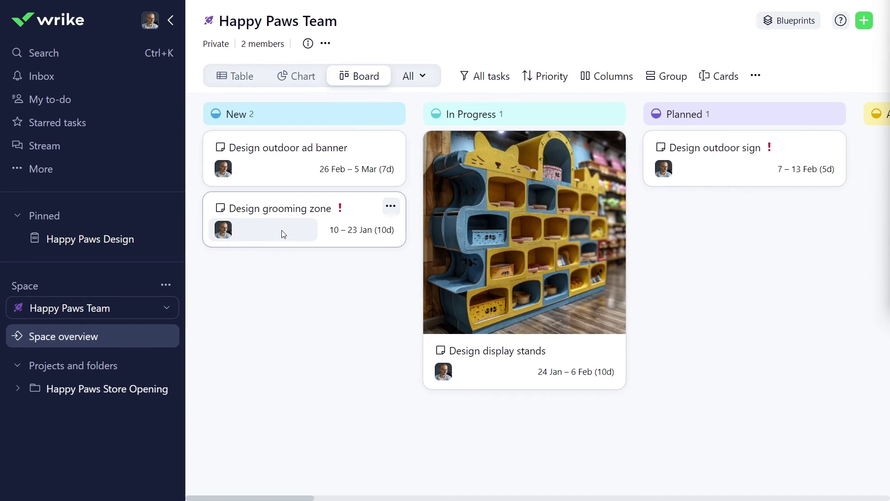
left_click_drag(282, 230, 514, 440)
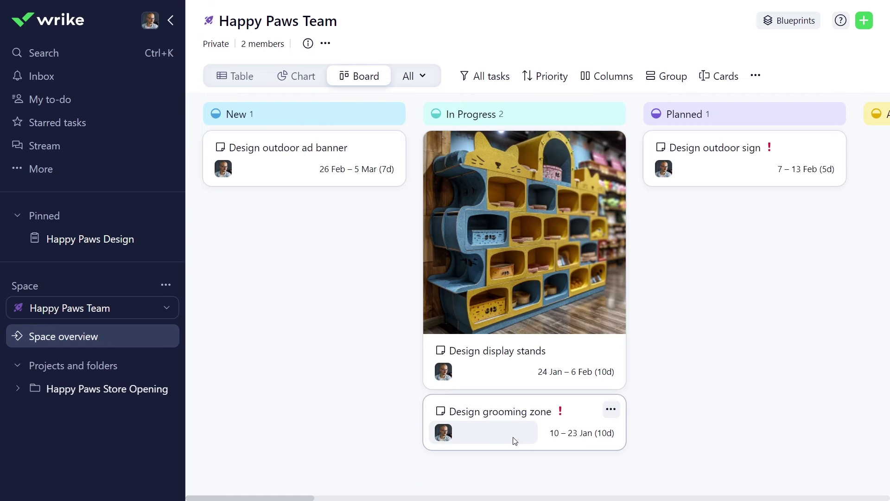
left_click(411, 77)
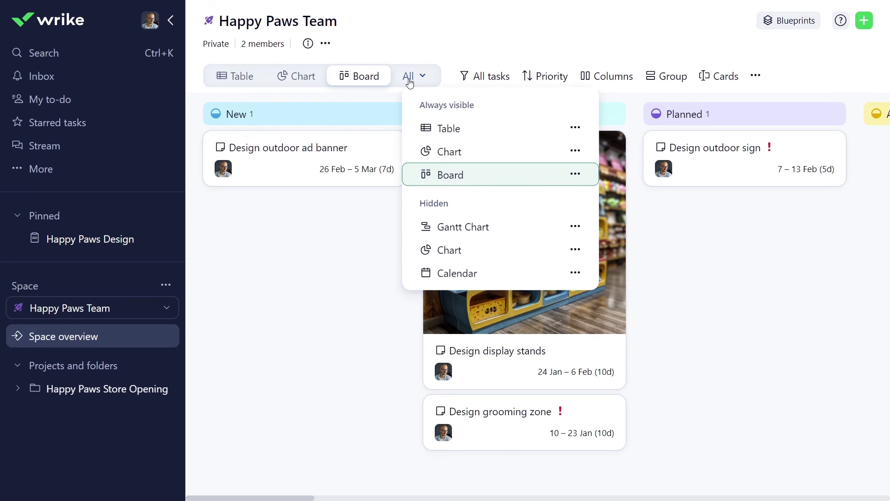
left_click(453, 228)
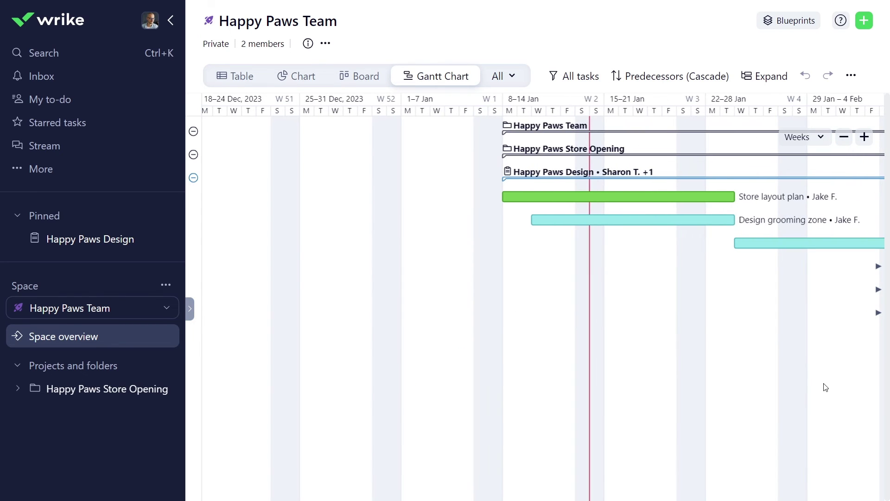
left_click_drag(814, 387, 516, 375)
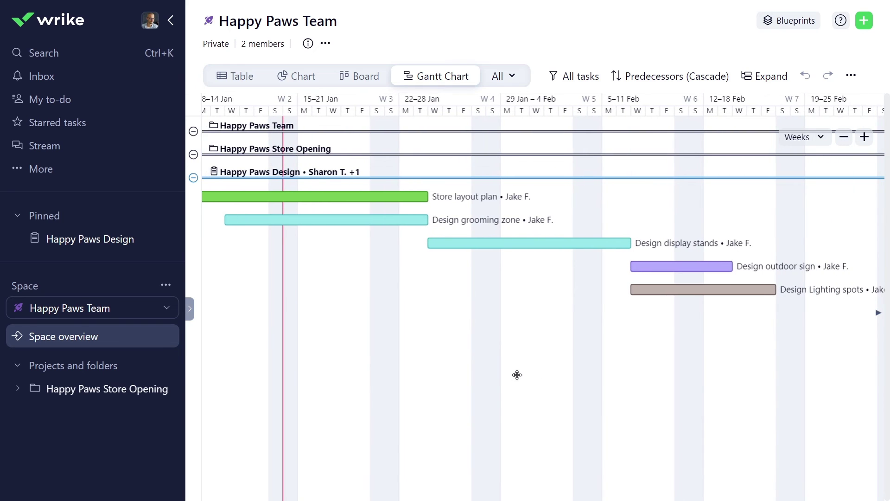
Step: View the tasks as stacked percentage column, tree map and stacked area charts
left_click(298, 76)
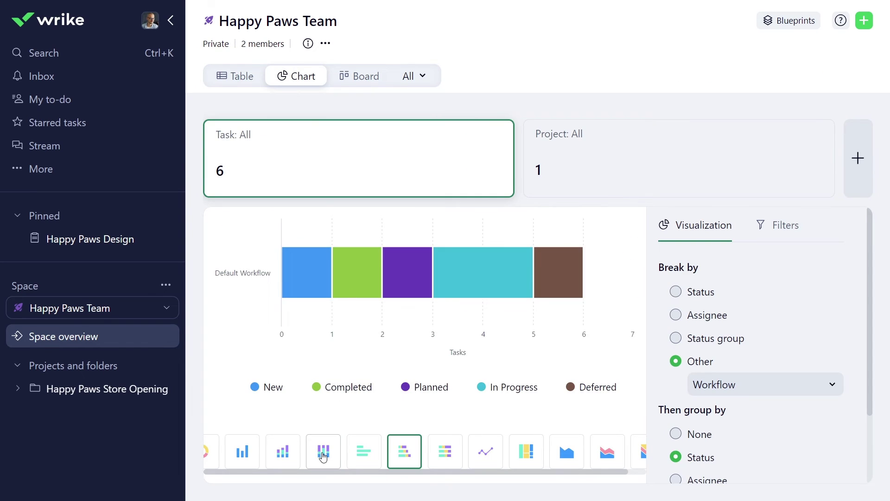
left_click(323, 451)
left_click(526, 451)
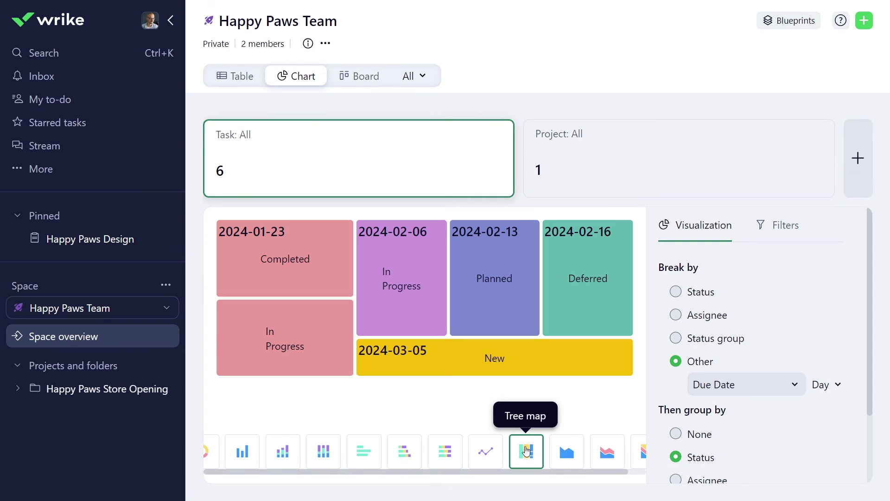
left_click(610, 452)
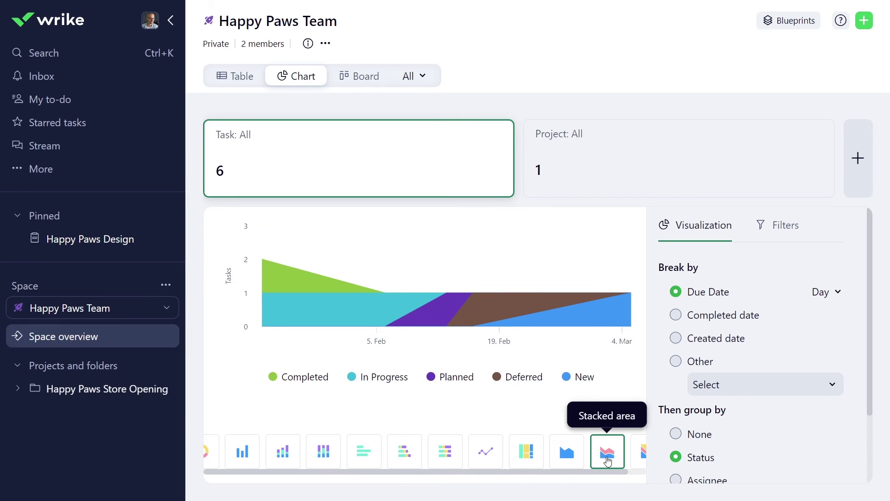
Step: Add the hidden Calendar view and scroll through it
left_click(417, 76)
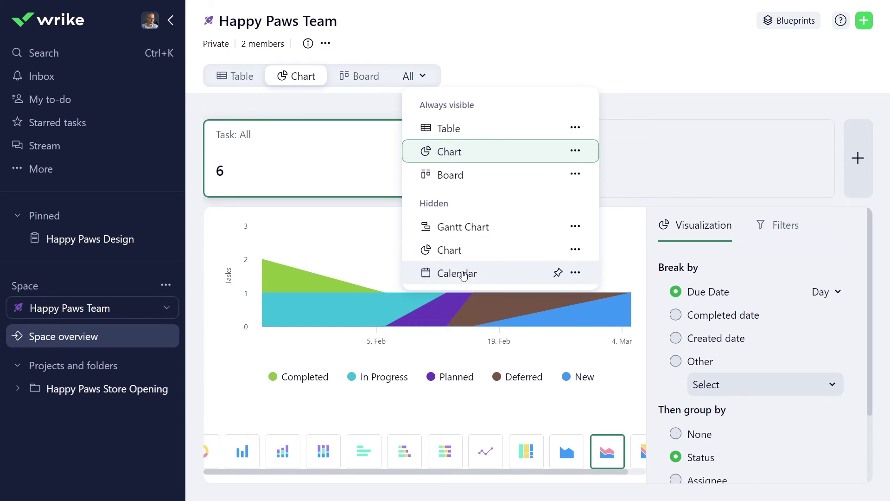
left_click(446, 273)
scroll(504, 301, "down", 3)
scroll(504, 301, "down", 3)
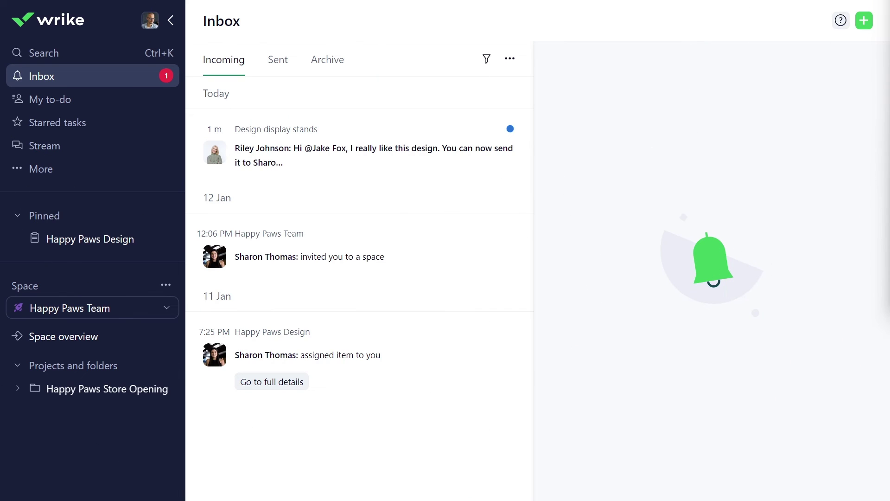
Step: React with a smiley to the teammate's feedback comment on Design display stands
left_click(388, 142)
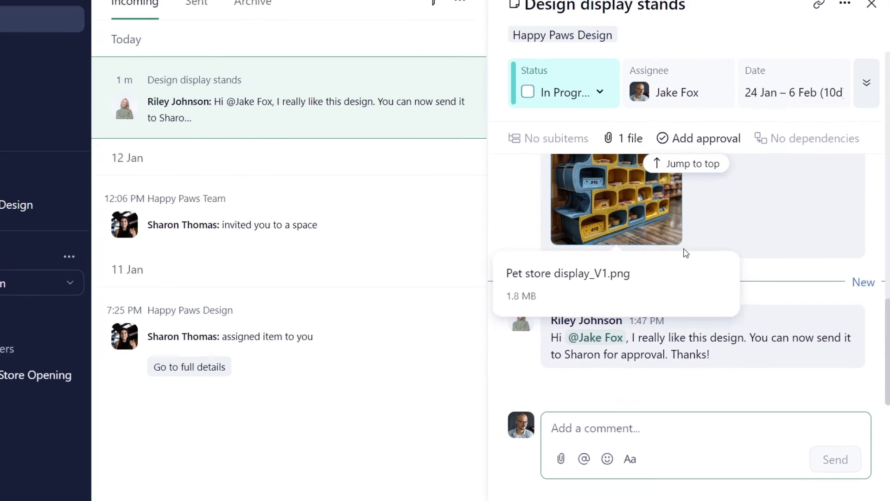
mouse_move(843, 330)
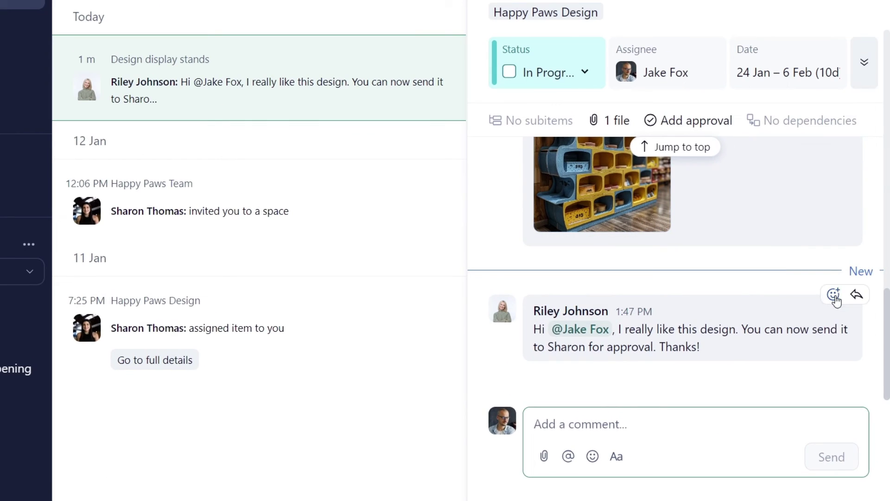
left_click(834, 294)
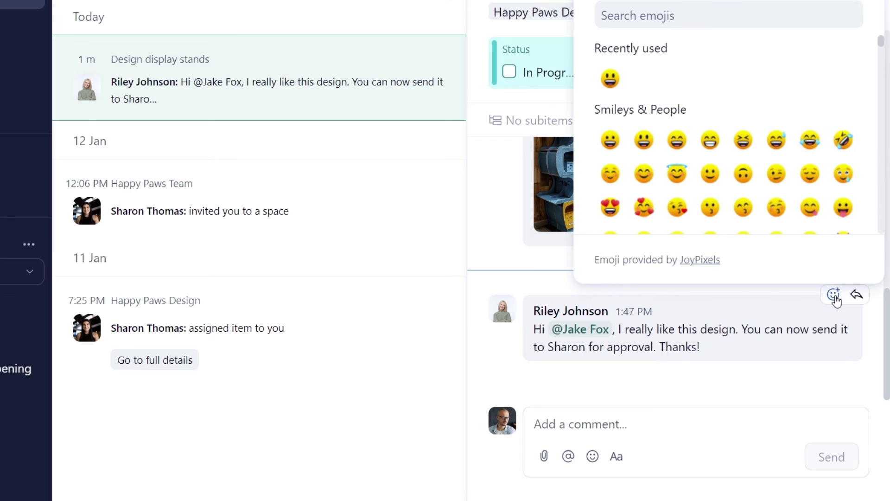
left_click(610, 79)
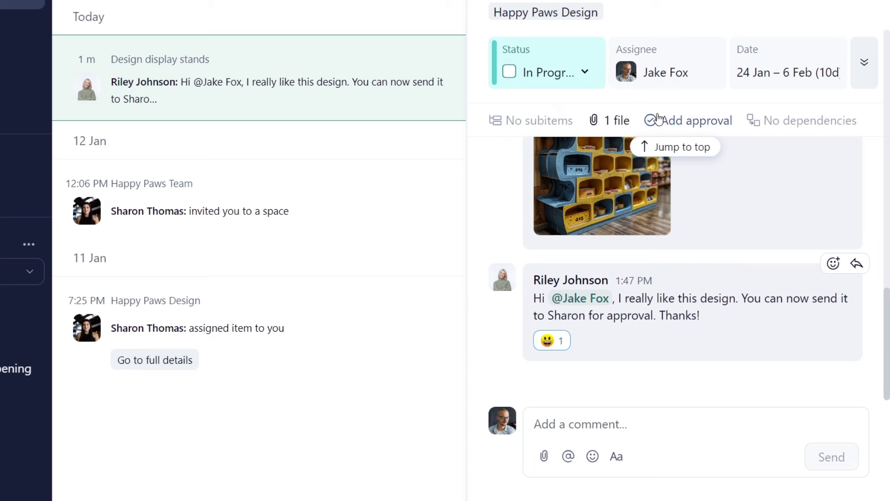
Step: Start an approval on Design display stands with one approver and a 31 Jan due date
left_click(670, 122)
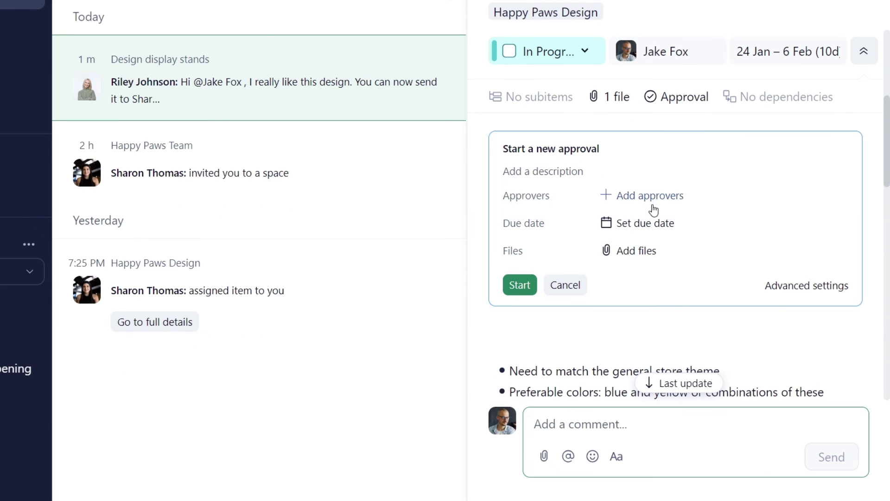
left_click(651, 198)
left_click(612, 333)
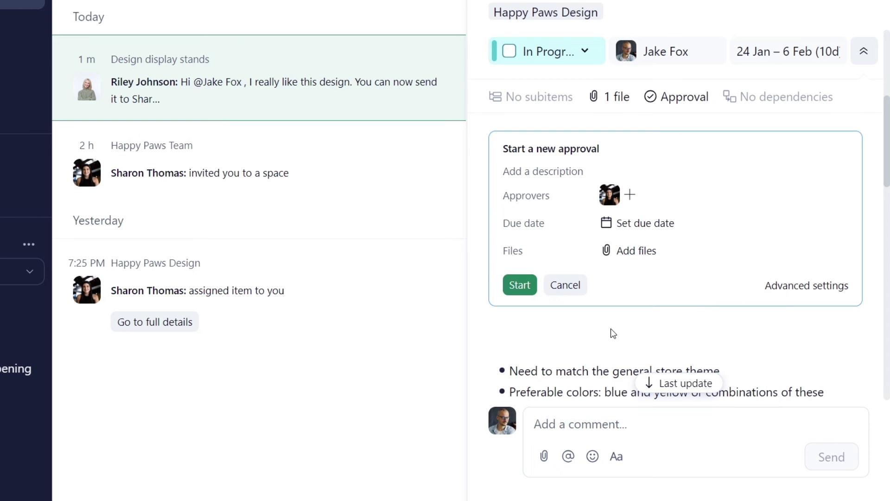
left_click(635, 223)
left_click(607, 157)
Step: Attach Pet store display_V1.png to the approval and send it
left_click(636, 251)
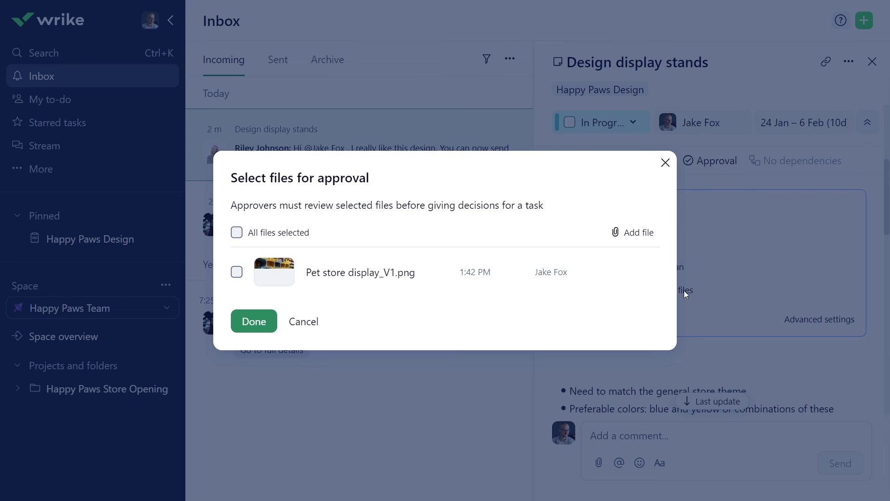
left_click(236, 272)
left_click(259, 328)
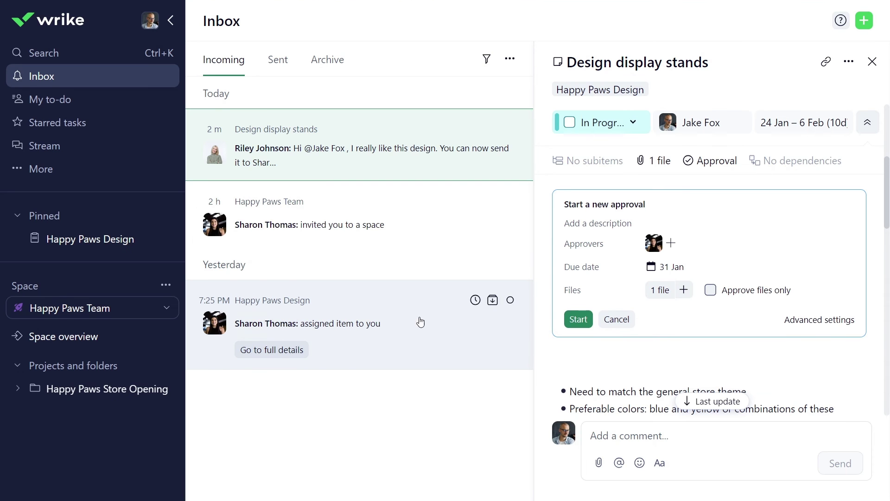
left_click(574, 317)
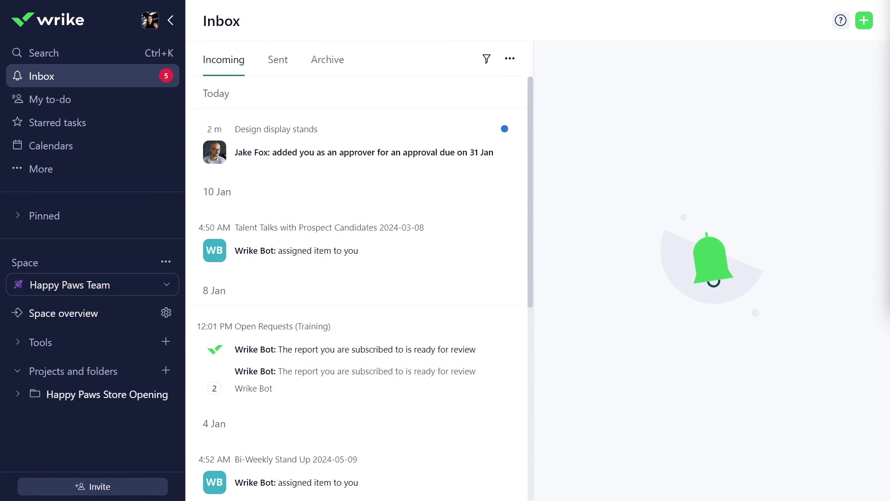
Step: From the notification, approve Pet store display_V1.png and the task with the comment 'Look's amazing!'
left_click(343, 153)
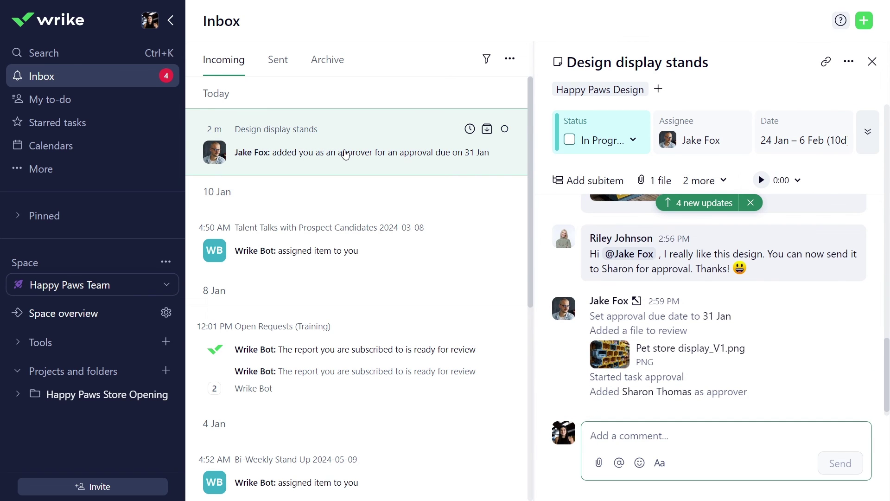
left_click(611, 355)
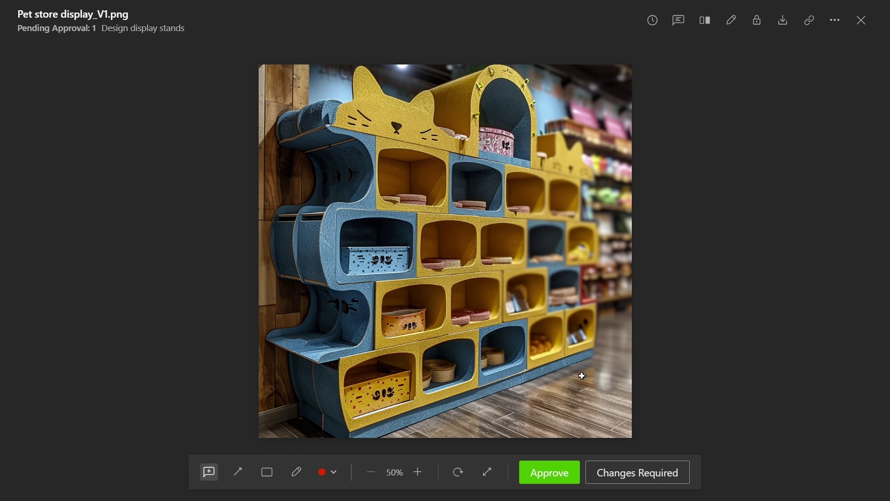
left_click(551, 474)
type("Look's amazing!")
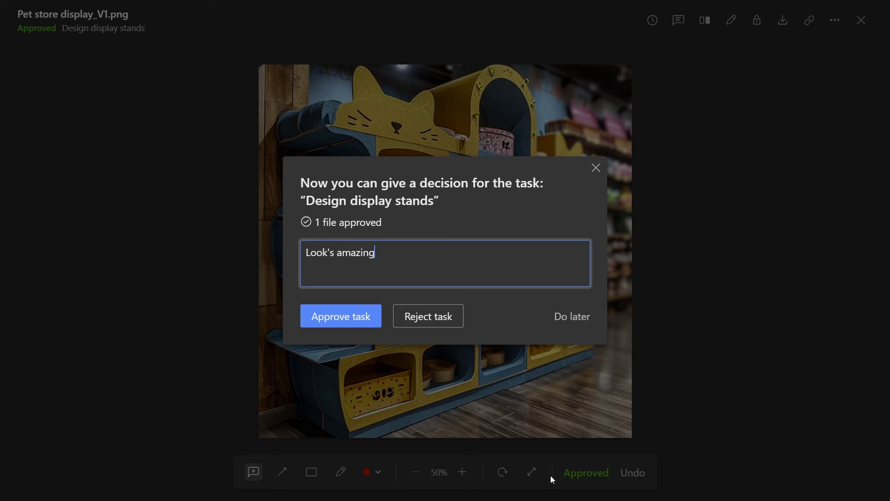
left_click(344, 314)
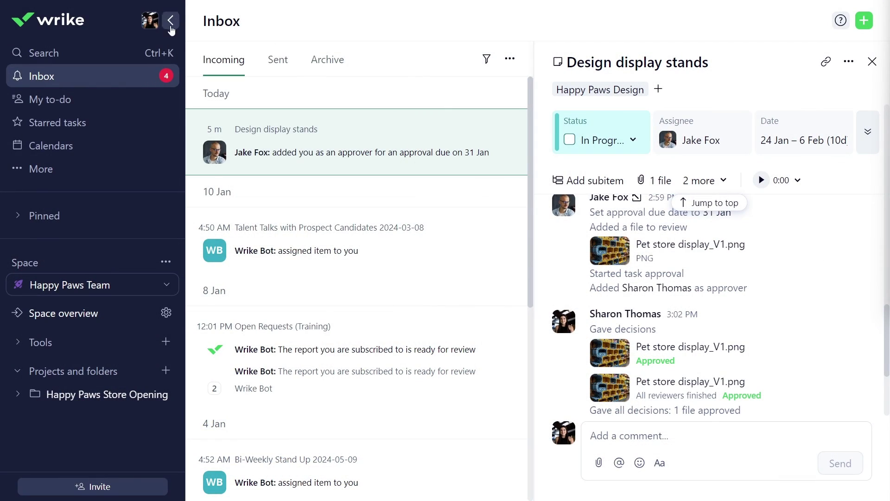
Step: Open Account info in profile Settings and agree to the Terms of Service for a personal free account
left_click(151, 21)
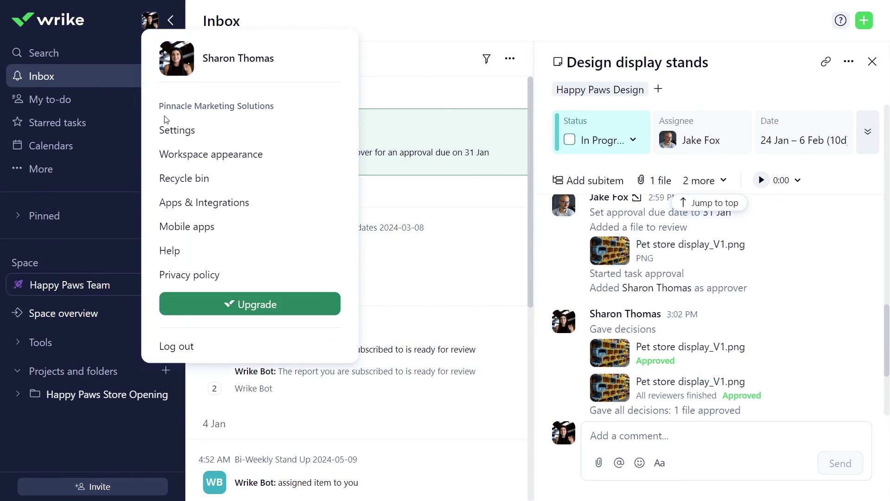
left_click(167, 129)
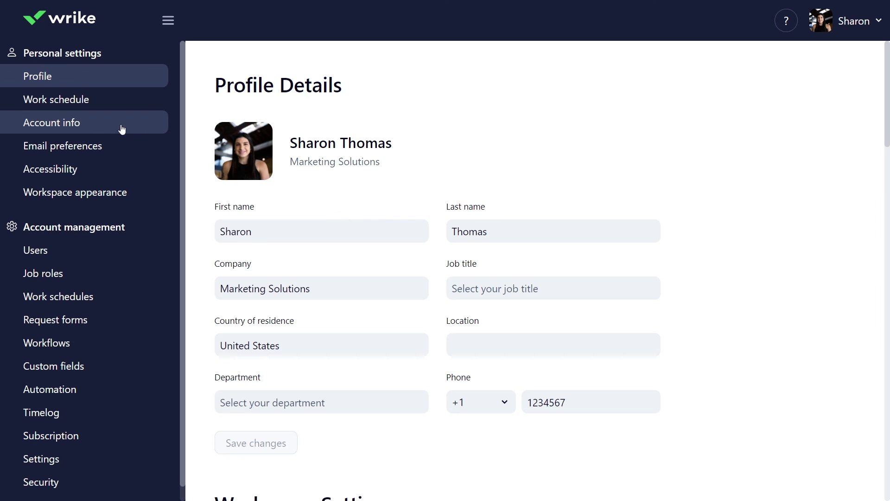
left_click(82, 123)
scroll(422, 200, "down", 4)
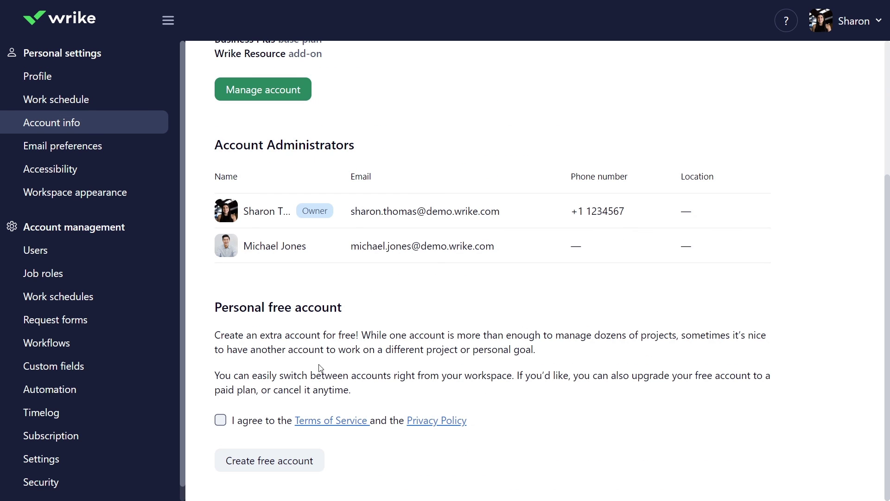
left_click(220, 420)
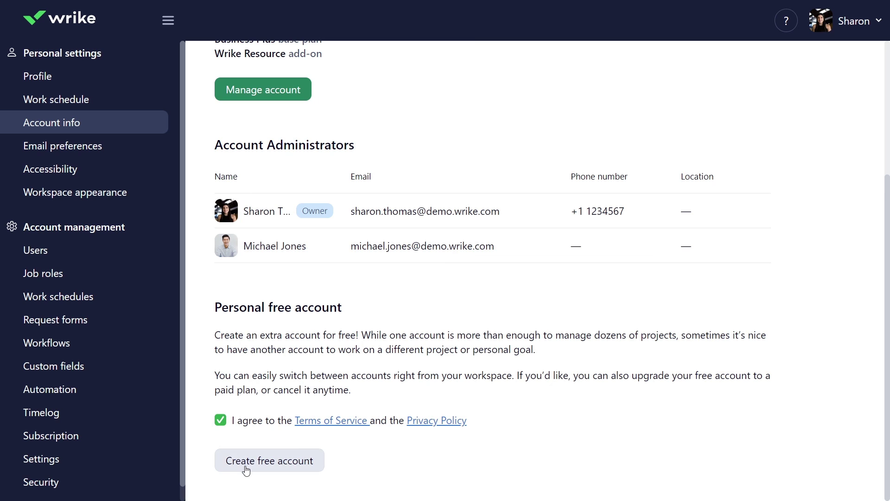